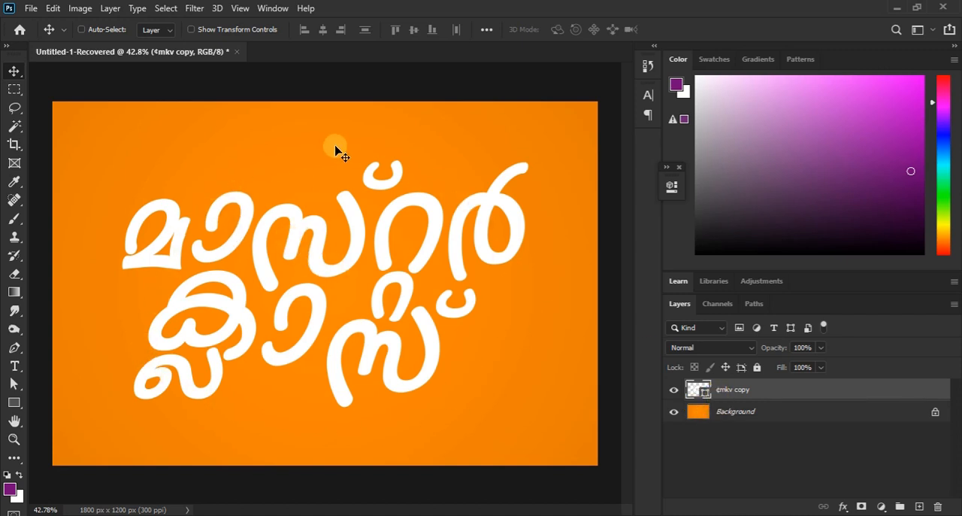
# - Convert the white lettering layer to a smart object
pyautogui.click(106, 9)
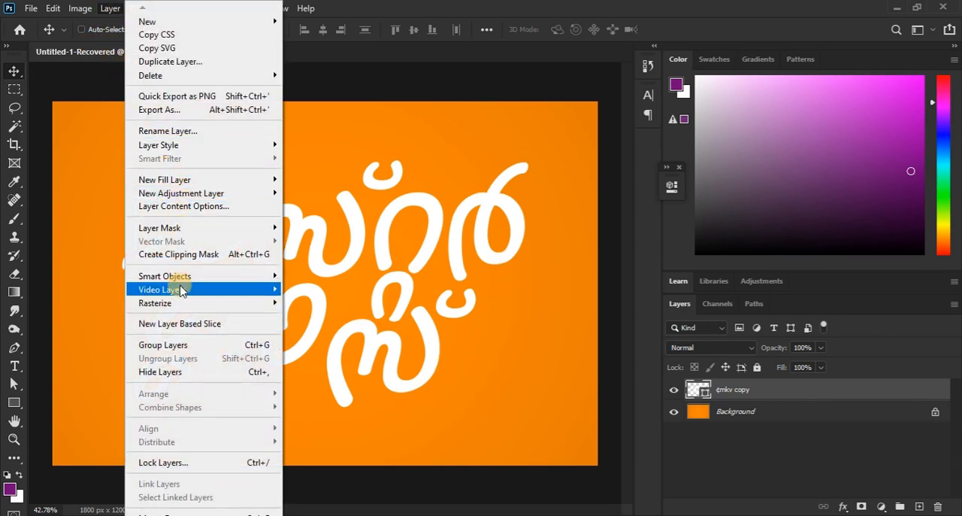
pyautogui.moveTo(188, 275)
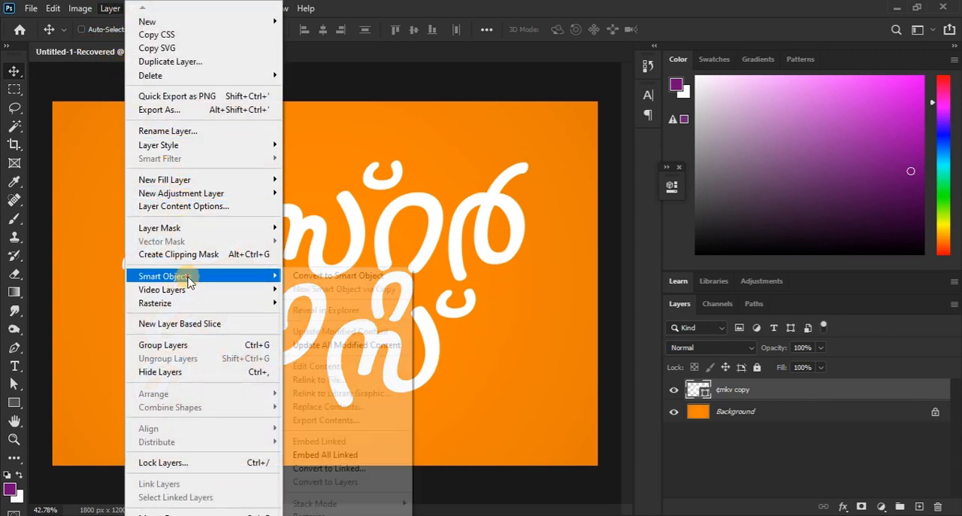
pyautogui.click(364, 276)
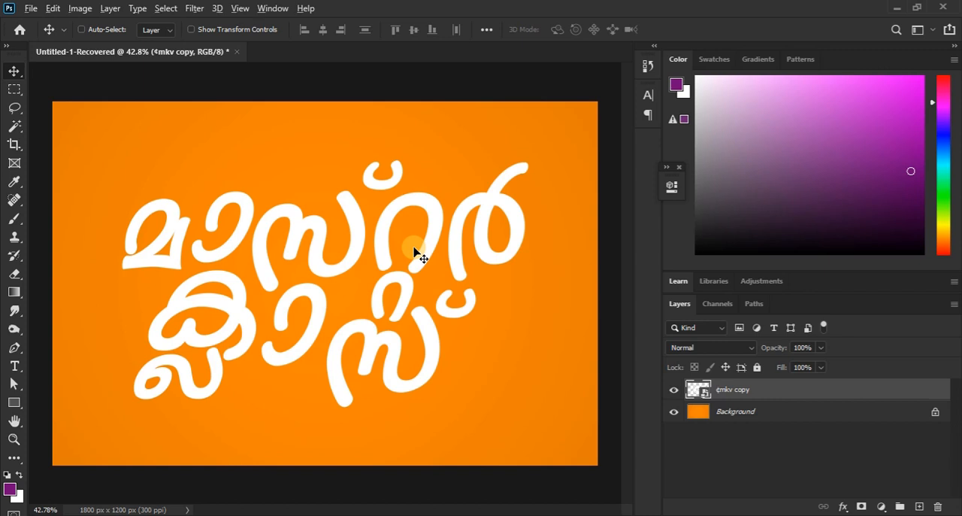
# - Stack 14 duplicates of the lettering smart object, nudging each one slightly downward to build an extruded depth
pyautogui.hotkey('ctrl', 'j')
pyautogui.hotkey('ctrl', 'j')
pyautogui.hotkey('ctrl', 'j')
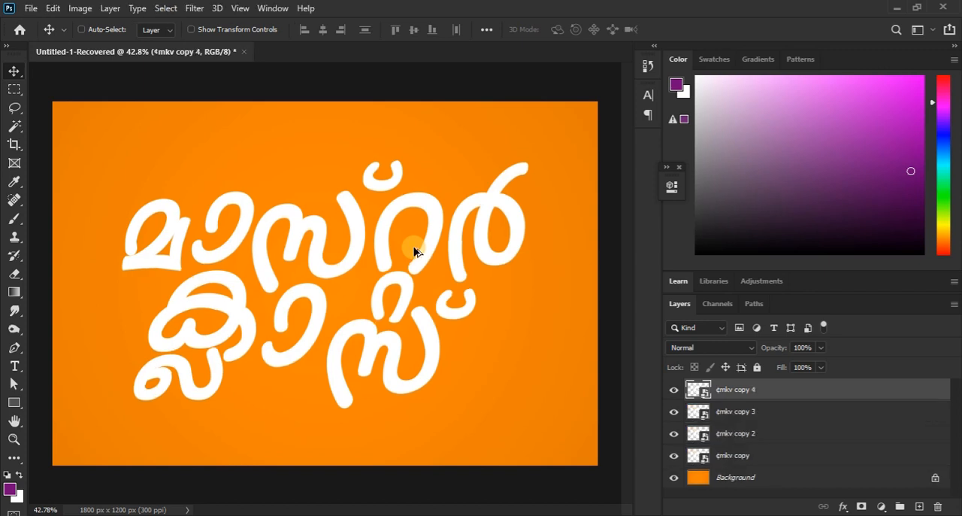
pyautogui.hotkey('ctrl', 'j')
pyautogui.hotkey('ctrl', 'j')
pyautogui.hotkey('ctrl', 'j')
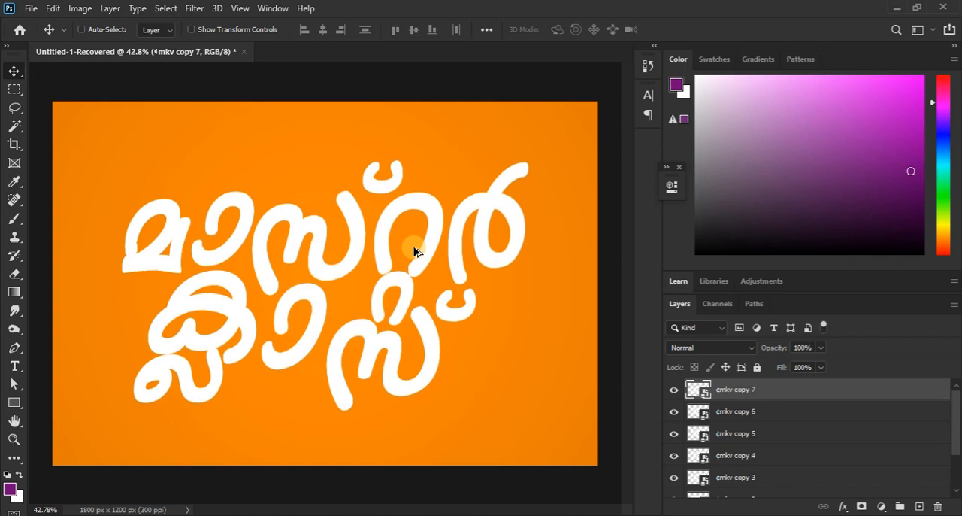
pyautogui.hotkey('ctrl', 'j')
pyautogui.hotkey('ctrl', 'j')
pyautogui.hotkey('ctrl', 'j')
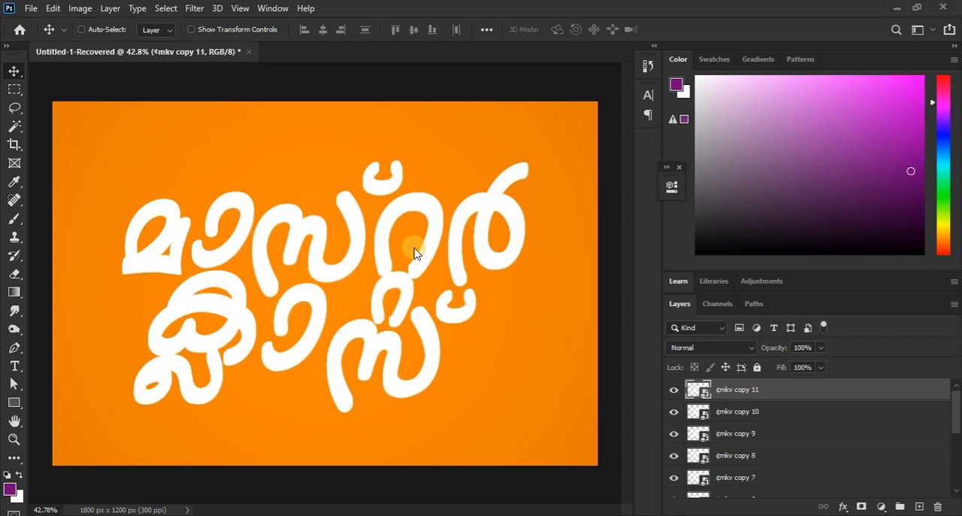
pyautogui.hotkey('ctrl', 'j')
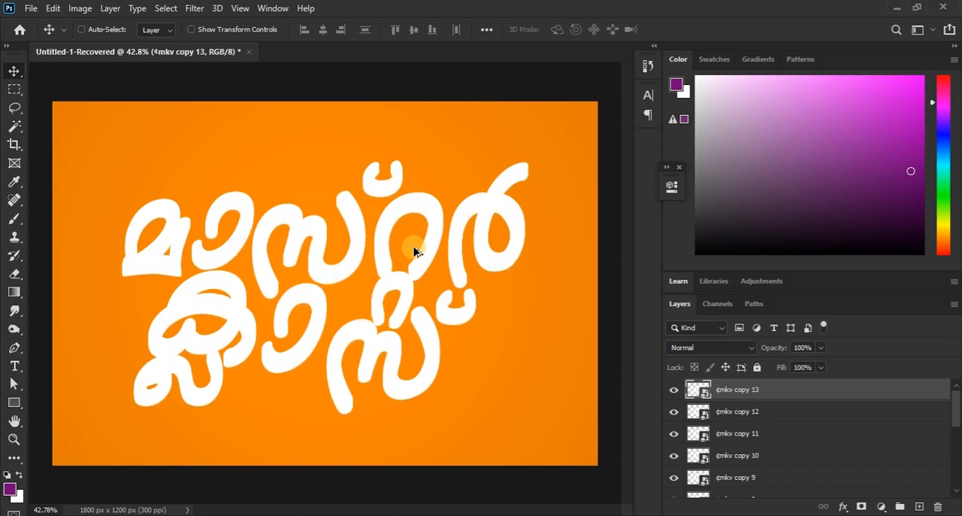
pyautogui.hotkey('ctrl', 'j')
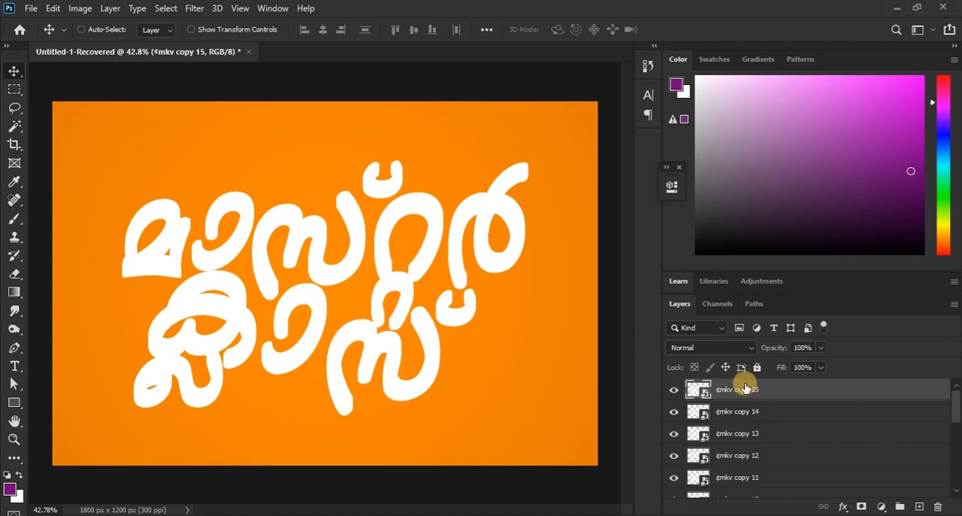
# - Bring the original lettering layer, ¢mkv copy, to the front of the layer stack
pyautogui.scroll(-5, 777, 466)
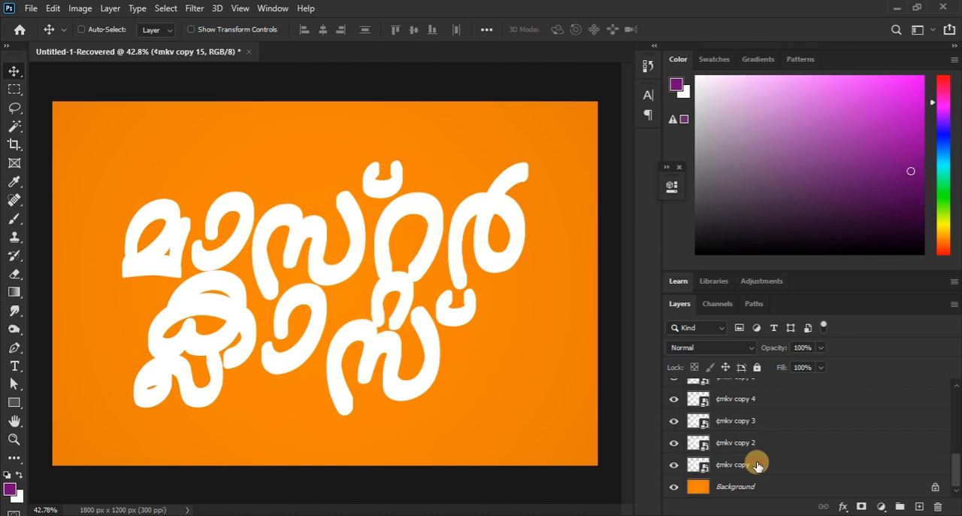
pyautogui.click(758, 466)
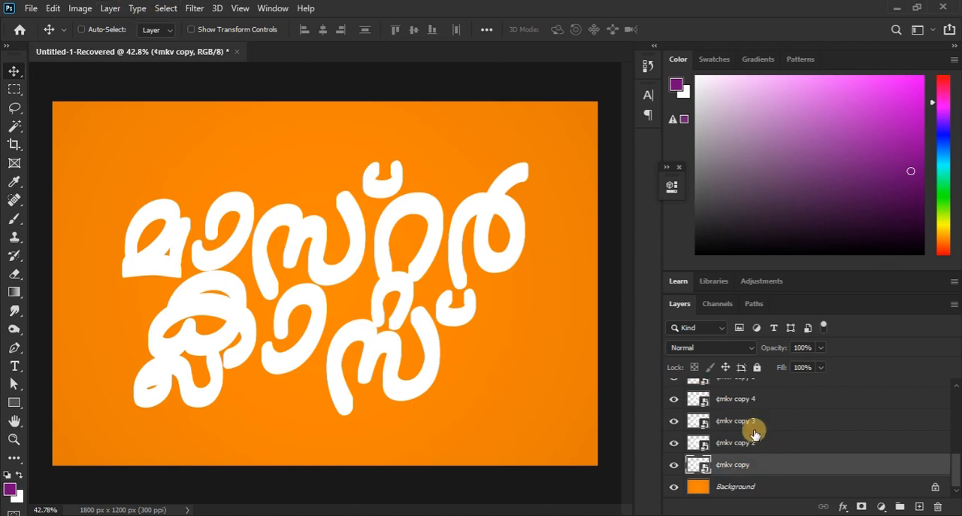
pyautogui.click(113, 9)
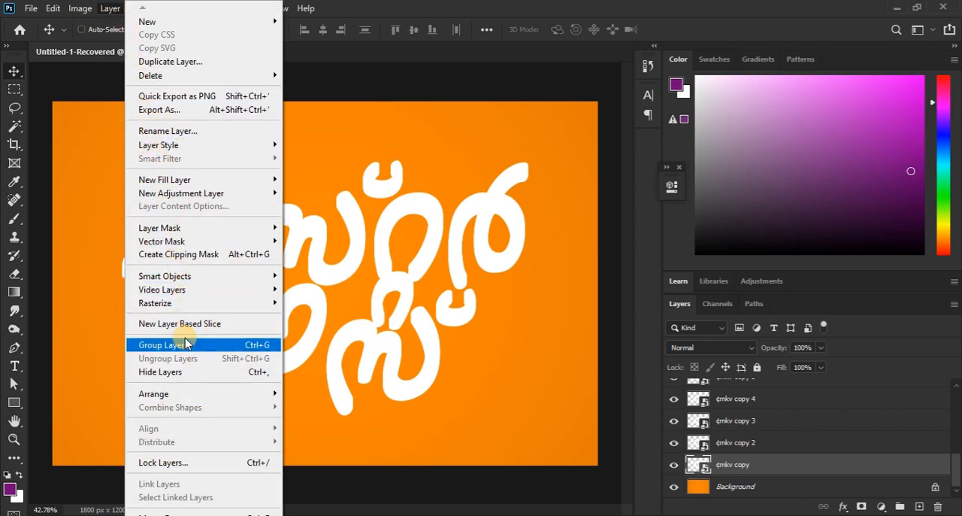
pyautogui.moveTo(200, 396)
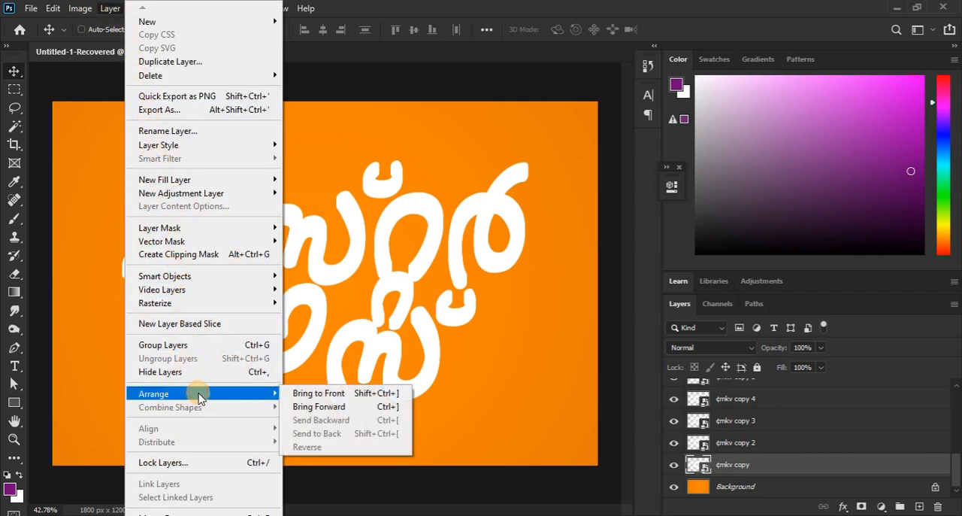
pyautogui.click(350, 397)
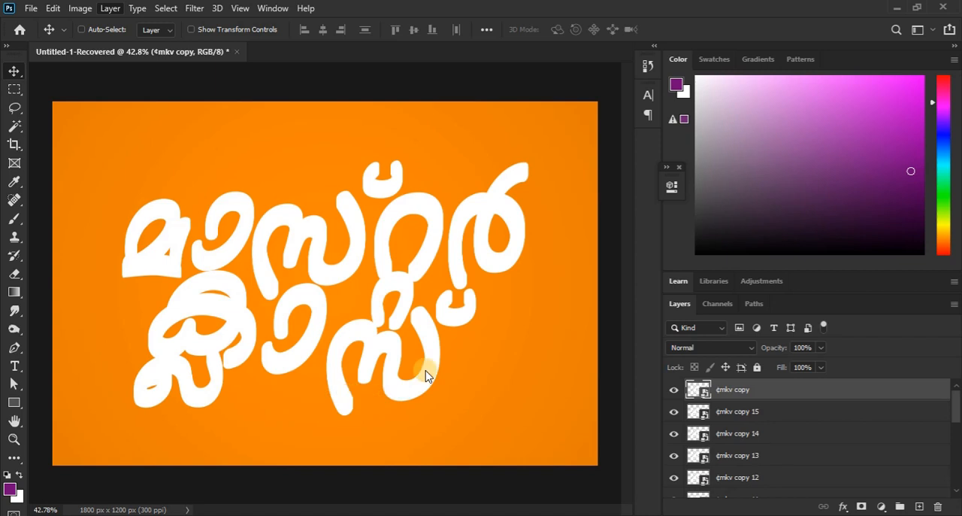
# - Group the duplicate lettering layers from ¢mkv copy 15 down to ¢mkv copy 2
pyautogui.click(734, 411)
pyautogui.scroll(-5, 744, 418)
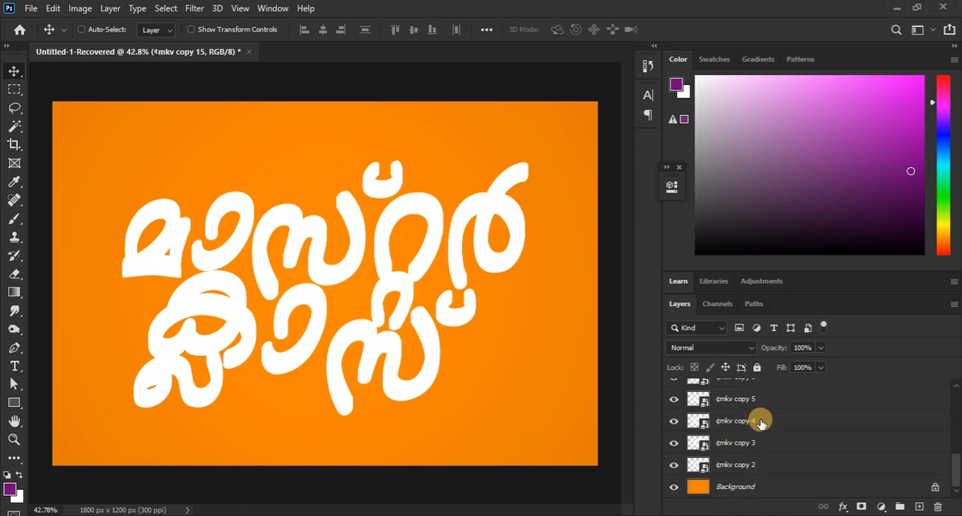
pyautogui.keyDown('shift'); pyautogui.click(744, 467); pyautogui.keyUp('shift')
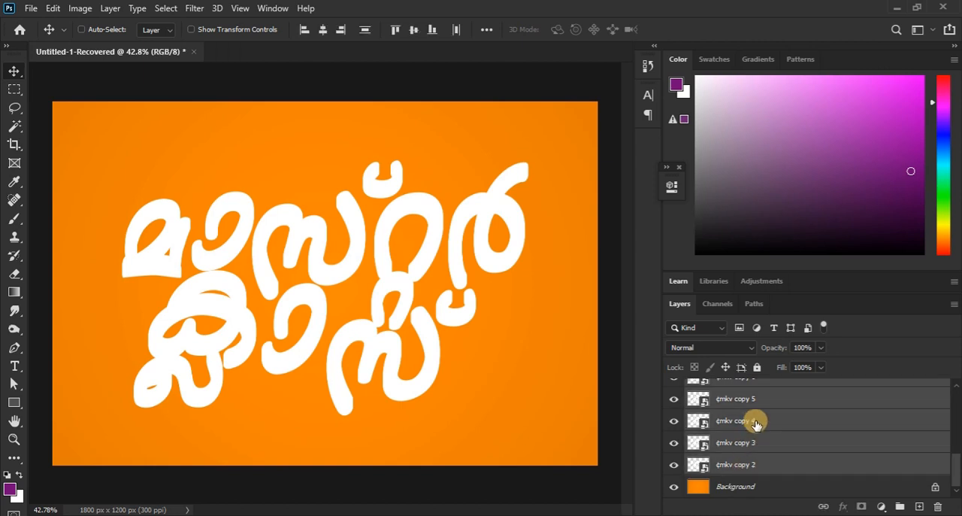
pyautogui.click(110, 8)
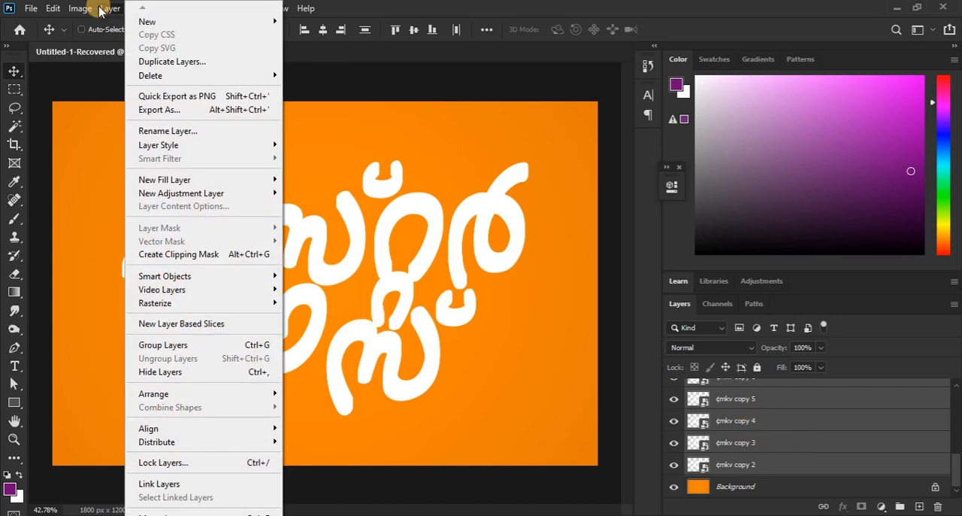
pyautogui.click(189, 351)
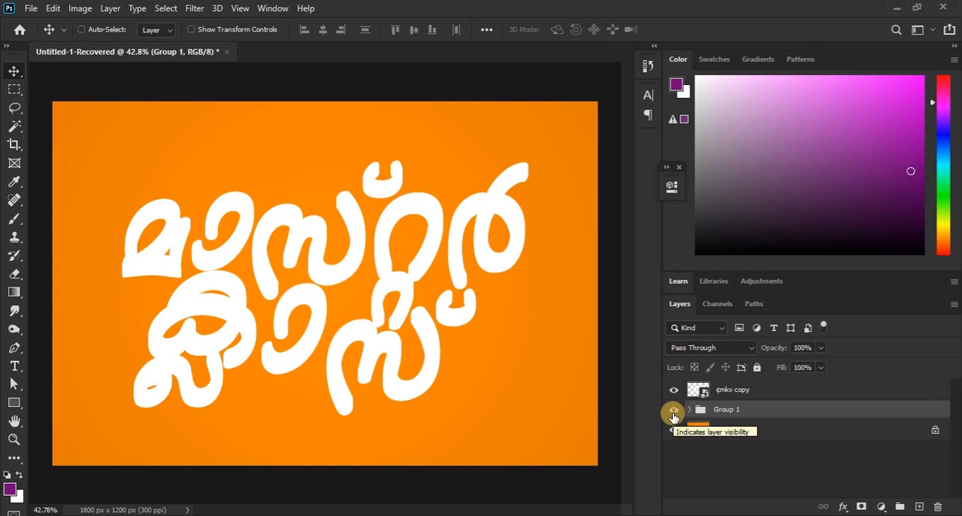
# - Add a Gradient Overlay to the group of duplicates, using the black-to-white gradient from the Basics presets
pyautogui.click(110, 8)
pyautogui.moveTo(162, 146)
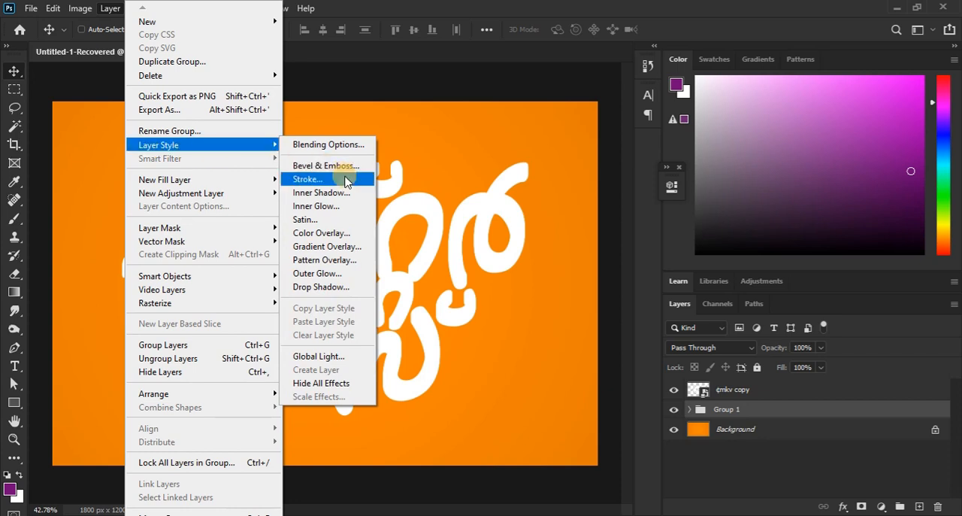
pyautogui.click(346, 248)
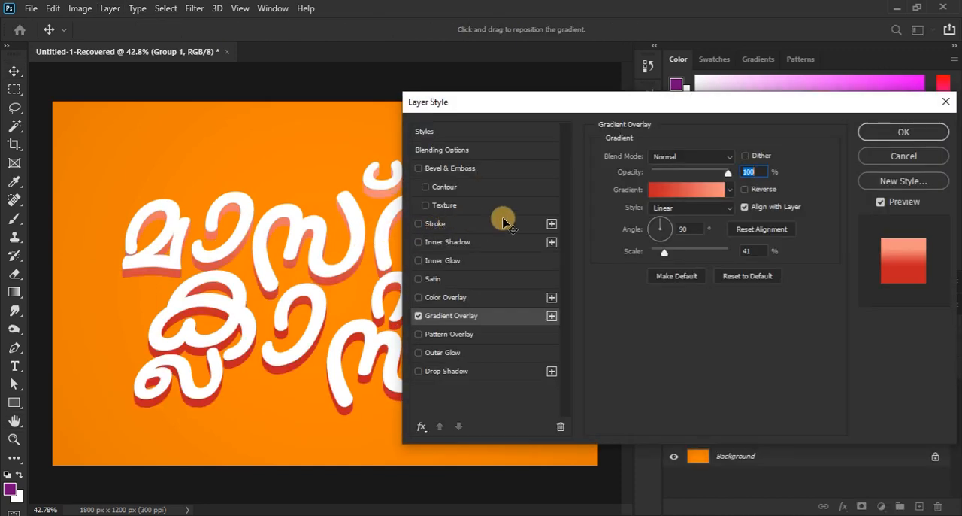
pyautogui.click(728, 189)
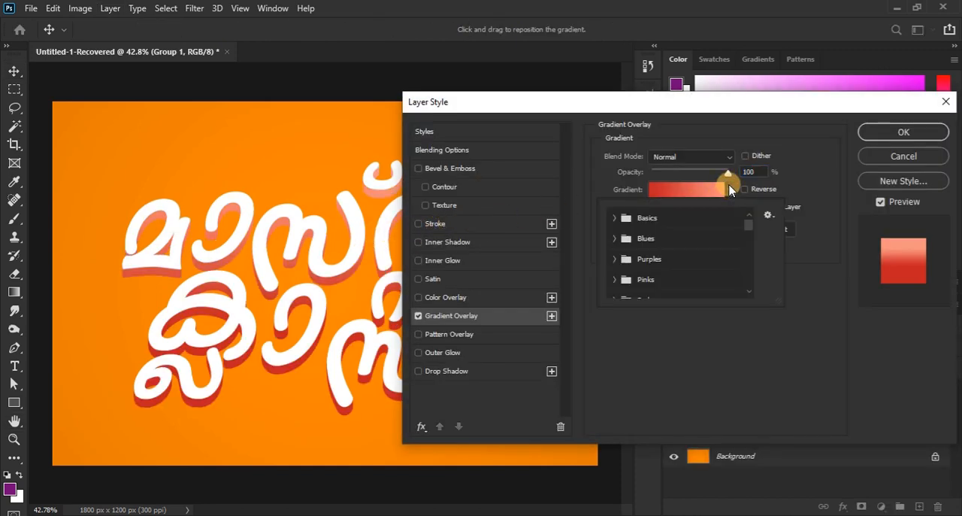
pyautogui.click(615, 217)
pyautogui.click(677, 240)
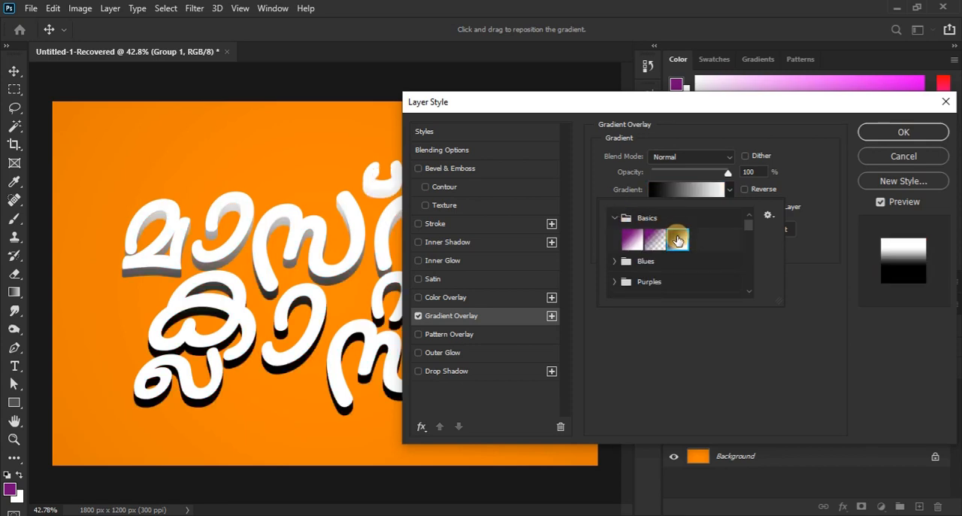
# - Set the gradient overlay to 26% opacity and a -82° angle, and reposition the gradient on the lettering
pyautogui.moveTo(734, 111); pyautogui.dragTo(763, 141)
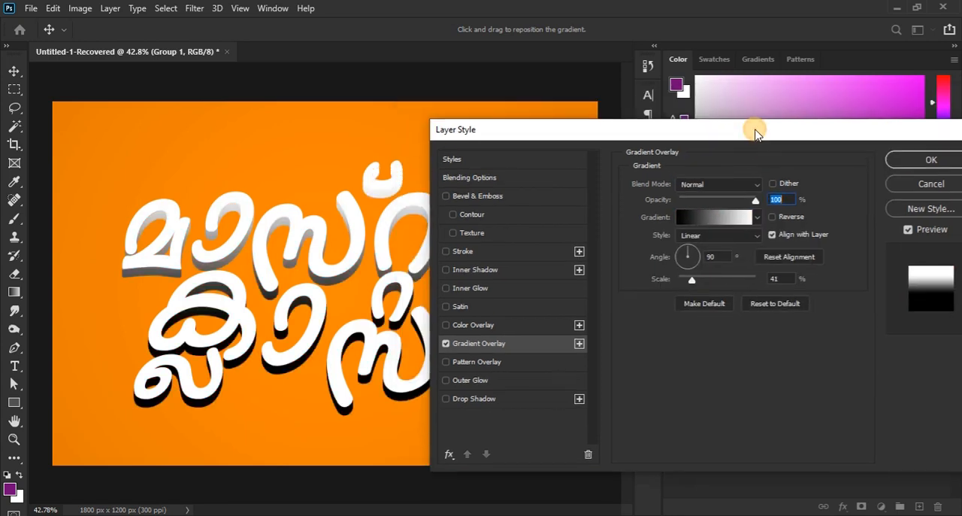
pyautogui.click(706, 200)
pyautogui.moveTo(708, 202); pyautogui.dragTo(701, 201)
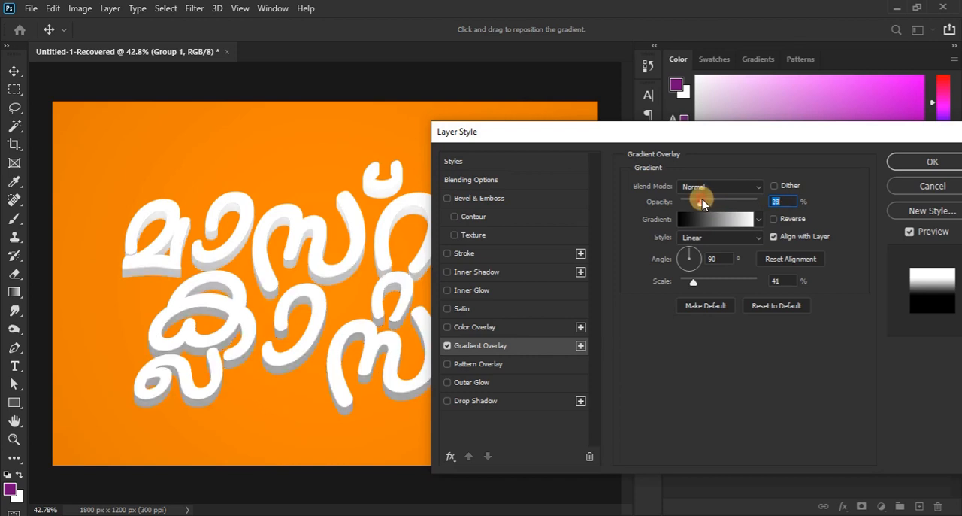
pyautogui.click(691, 269)
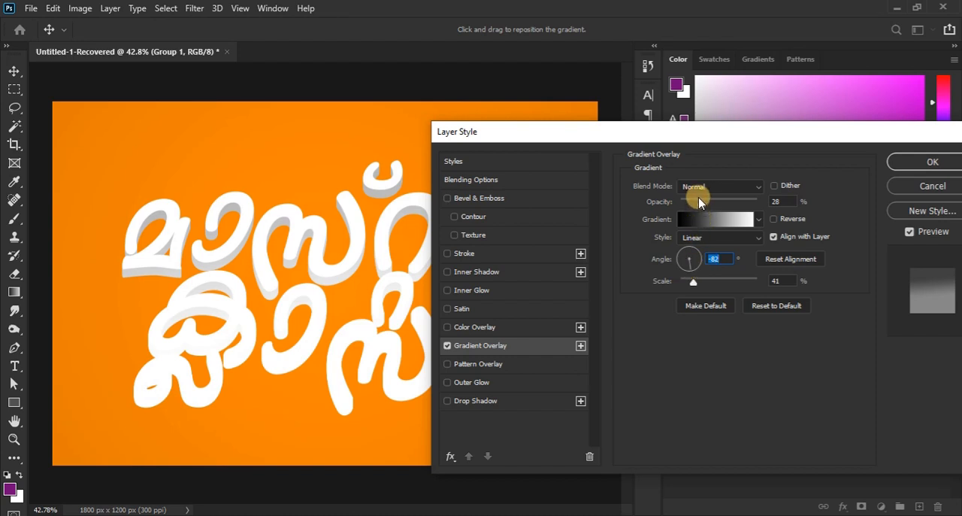
pyautogui.moveTo(700, 201)
pyautogui.mouseDown()
pyautogui.moveTo(688, 202)
pyautogui.moveTo(700, 203)
pyautogui.mouseUp()
pyautogui.moveTo(328, 278)
pyautogui.mouseDown()
pyautogui.moveTo(338, 332)
pyautogui.moveTo(354, 311)
pyautogui.moveTo(337, 270)
pyautogui.moveTo(340, 319)
pyautogui.mouseUp()
# - Add a Drop Shadow to the group with 31% opacity, 15 px distance and 18 px size, and apply the layer style
pyautogui.click(474, 402)
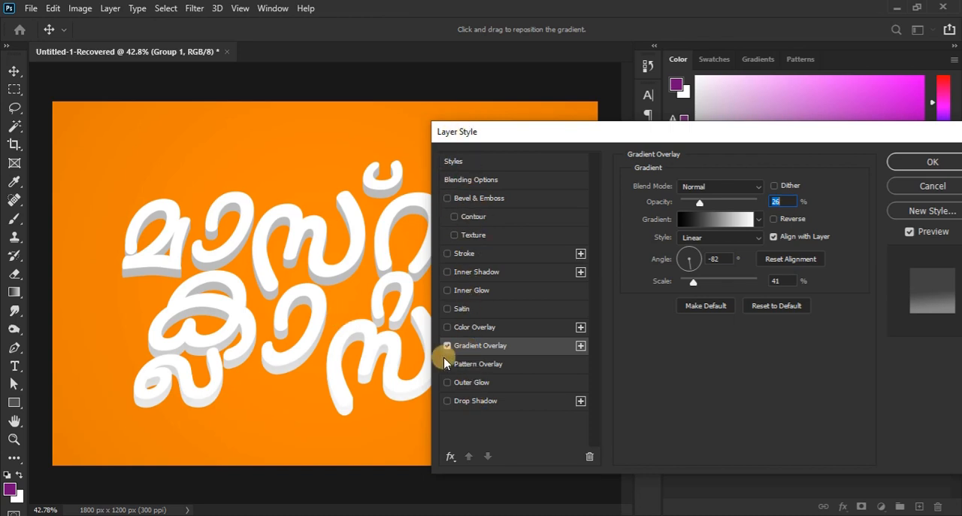
pyautogui.click(481, 401)
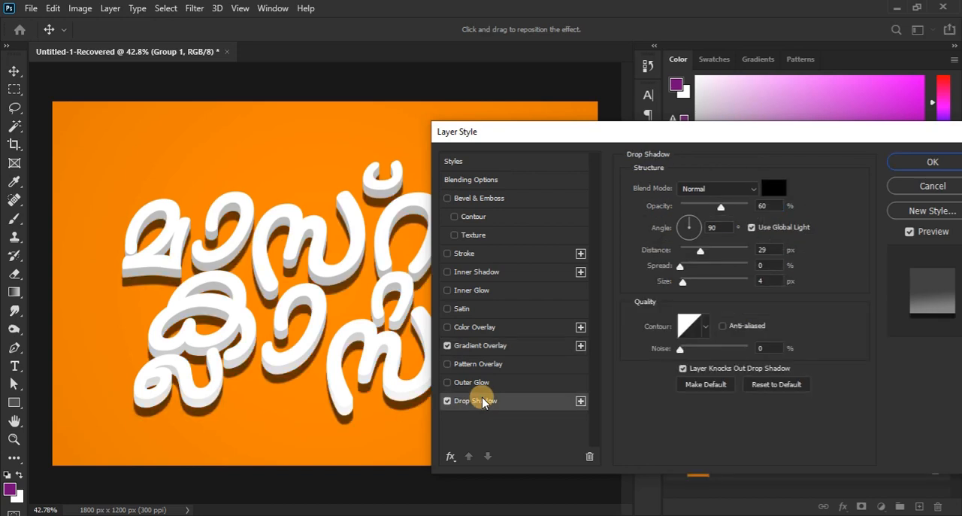
pyautogui.moveTo(700, 250)
pyautogui.mouseDown()
pyautogui.moveTo(691, 255)
pyautogui.moveTo(697, 247)
pyautogui.mouseUp()
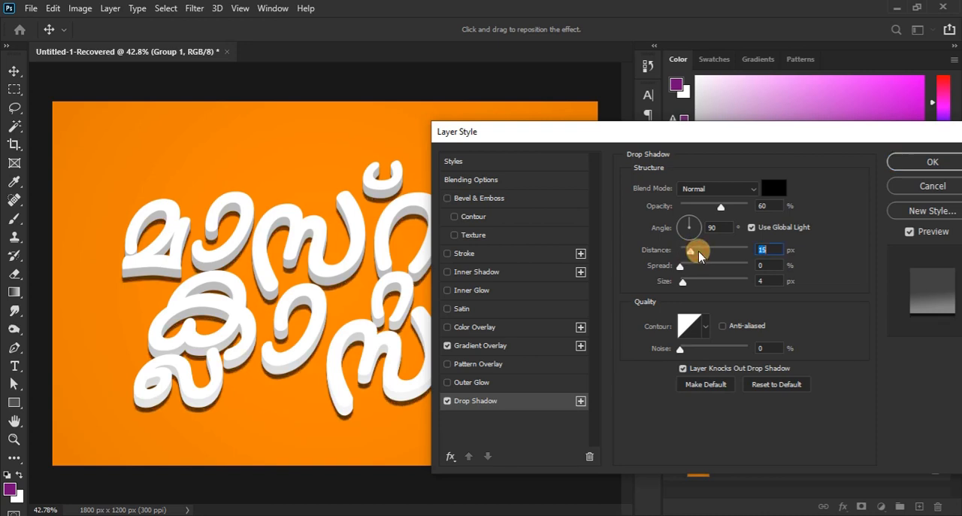
pyautogui.moveTo(719, 205); pyautogui.dragTo(704, 210)
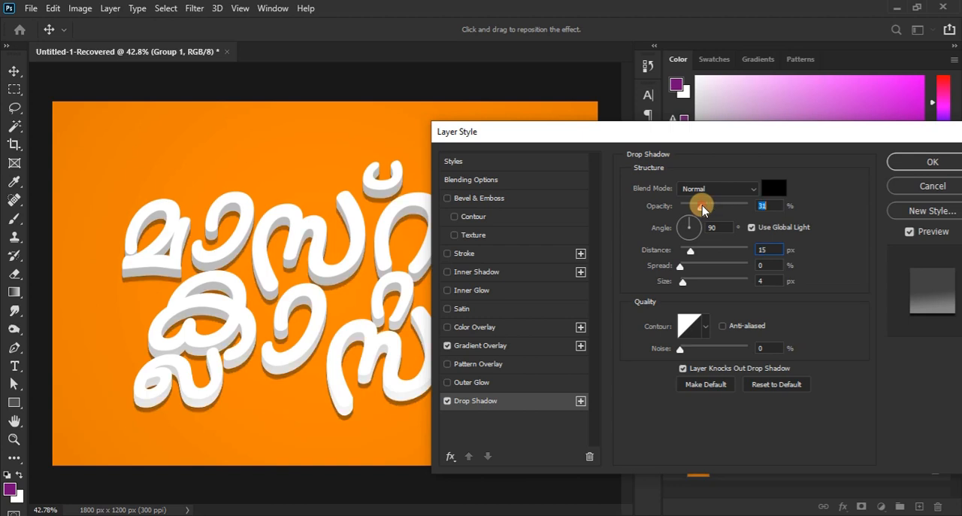
pyautogui.moveTo(689, 278); pyautogui.dragTo(689, 280)
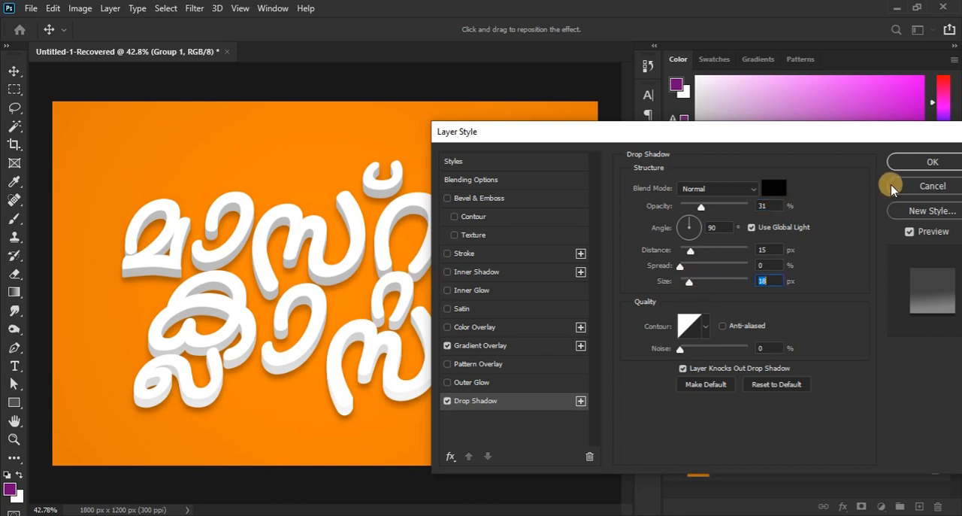
pyautogui.click(905, 162)
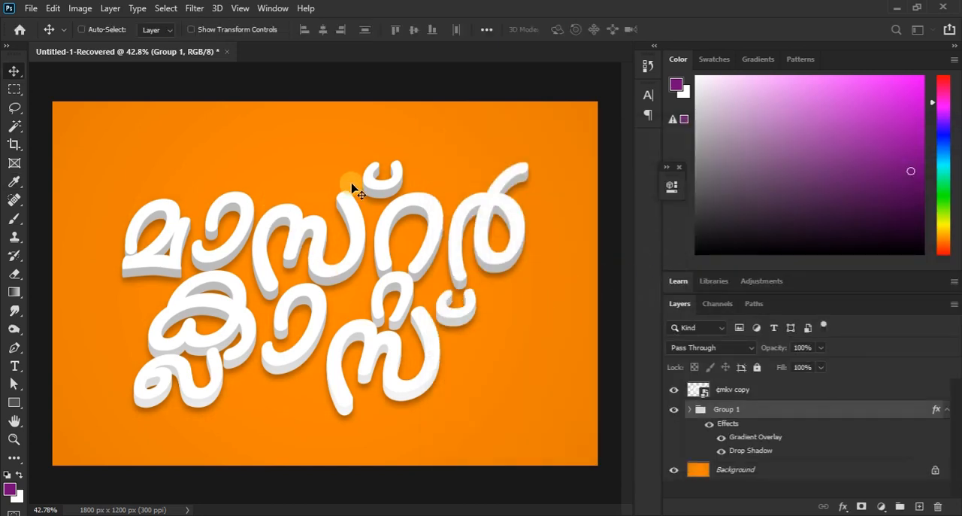
# - Open the contents of the top lettering smart object for editing and activate the Horizontal Type tool
pyautogui.keyDown('ctrl'); pyautogui.click(366, 360); pyautogui.keyUp('ctrl')
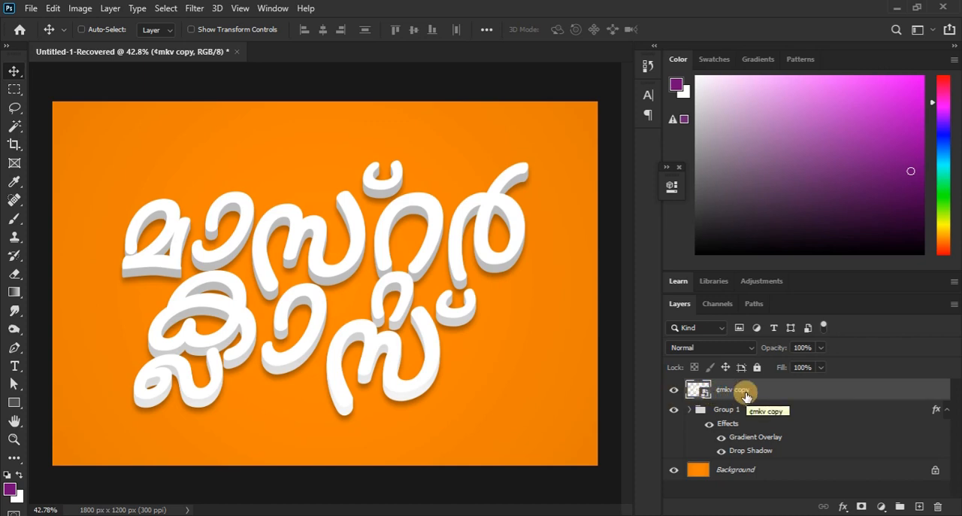
pyautogui.click(106, 11)
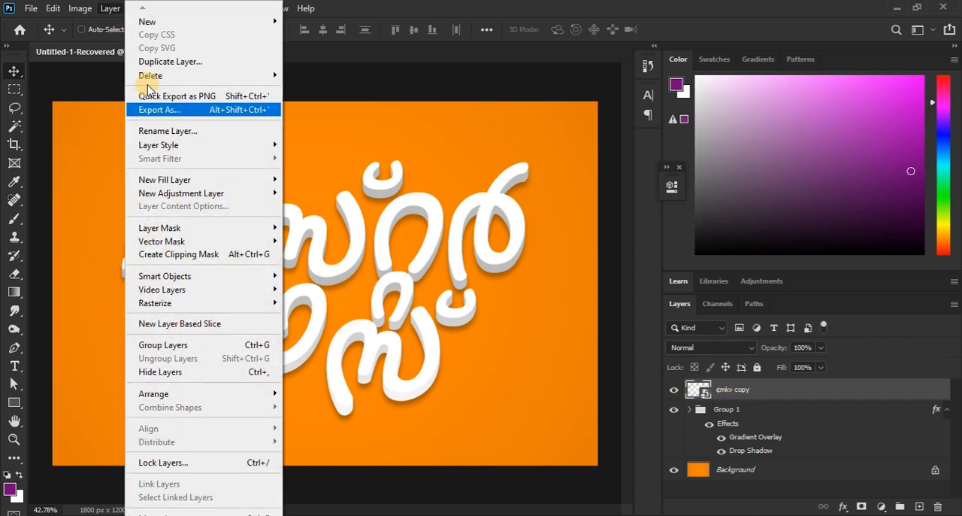
pyautogui.moveTo(209, 279)
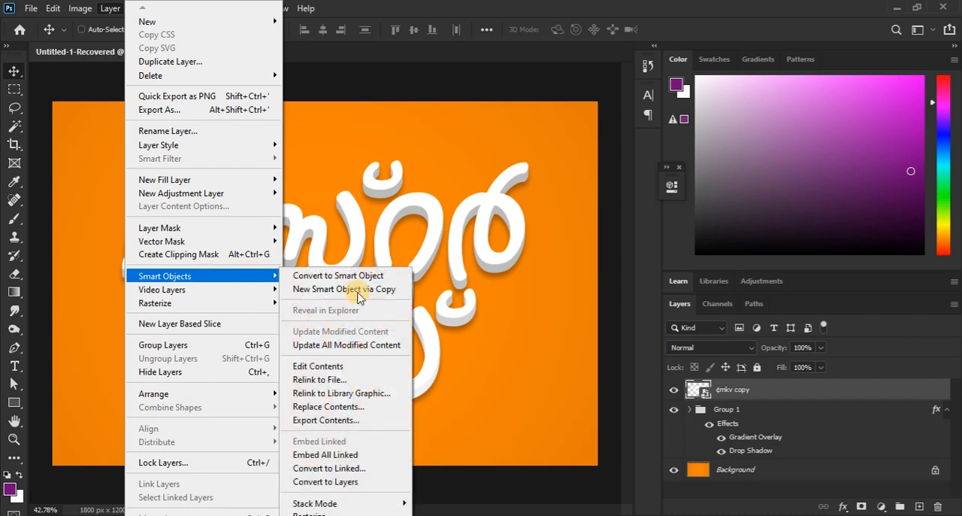
pyautogui.click(335, 372)
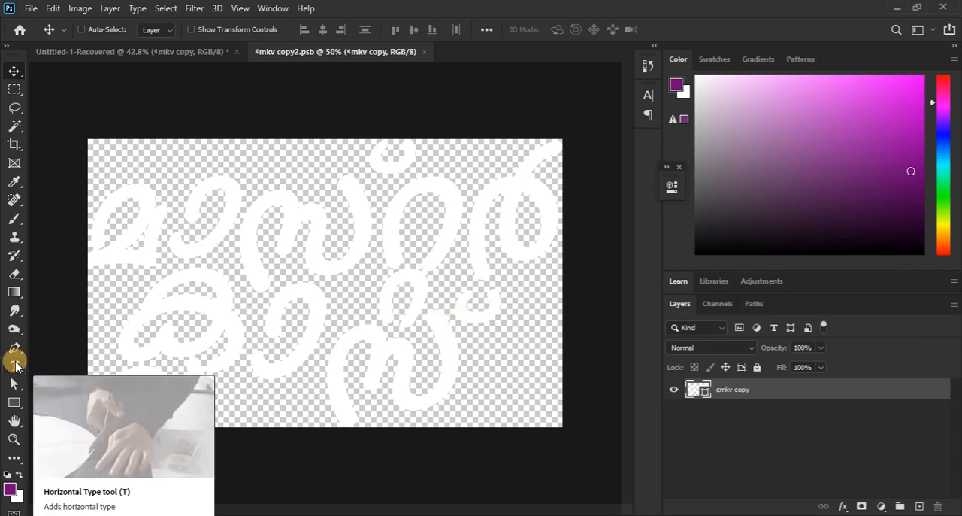
pyautogui.click(20, 364)
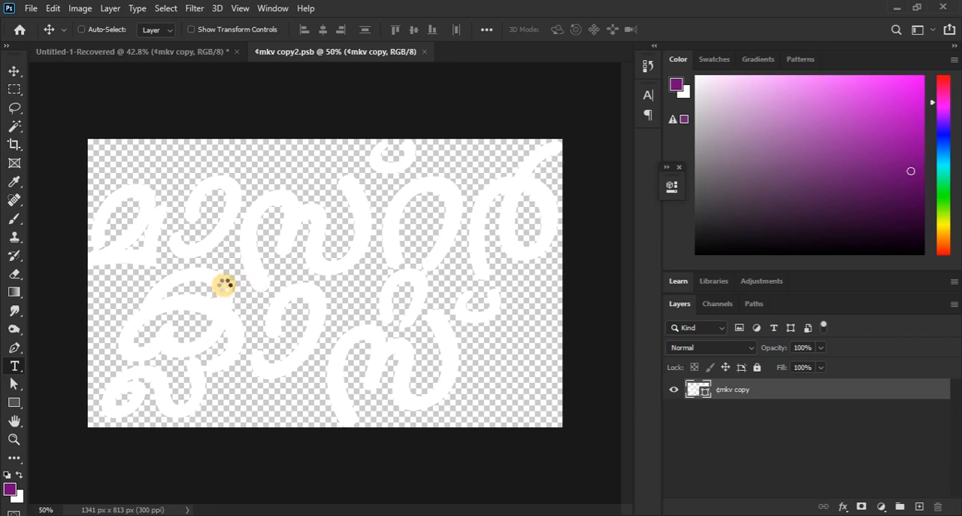
# - Add the text MASTER to the smart object's canvas in the Bavro font and tighten its letter tracking to a smaller preset
pyautogui.click(312, 295)
pyautogui.write('AS')
pyautogui.press('BackSpace')
pyautogui.press('BackSpace')
pyautogui.write('MASTER')
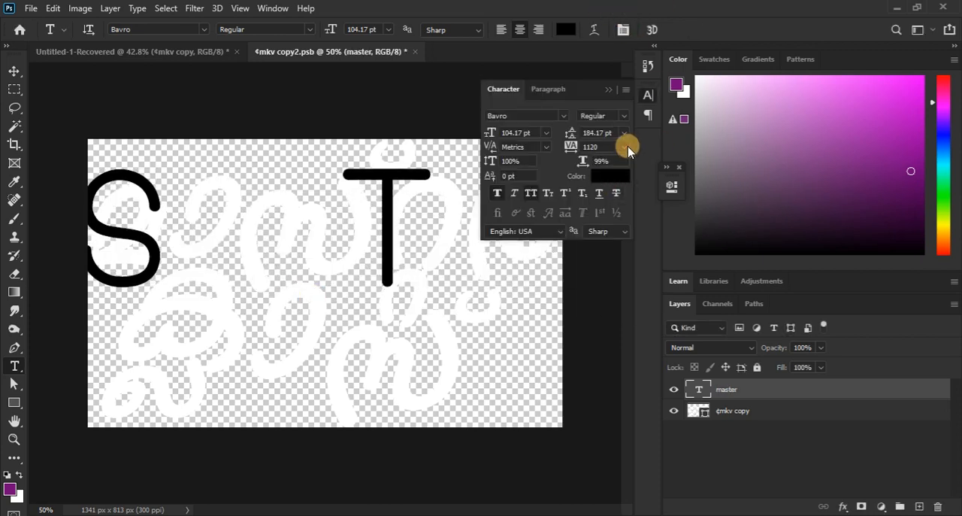
pyautogui.click(624, 147)
pyautogui.click(623, 232)
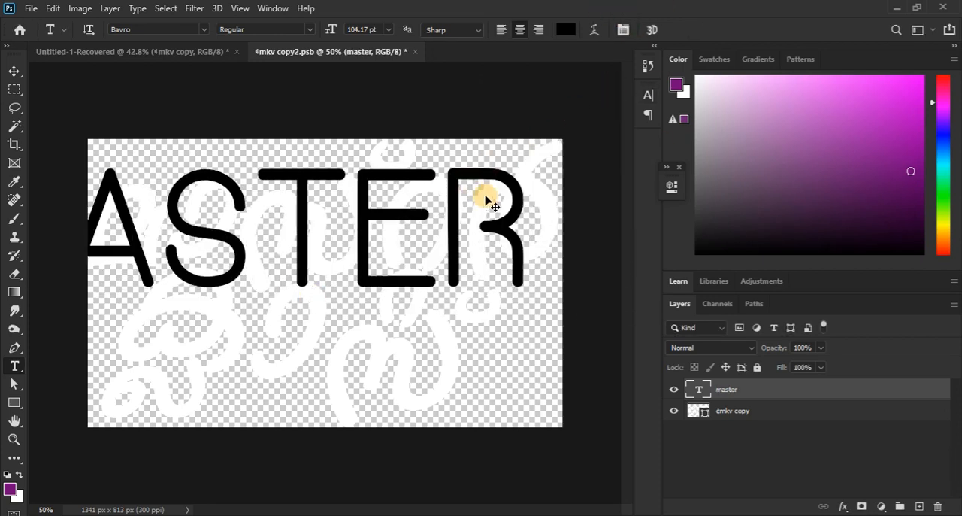
# - Scale the MASTER text to about 64%, centre it on the canvas, and recolour it with the white background colour
pyautogui.hotkey('ctrl', 't')
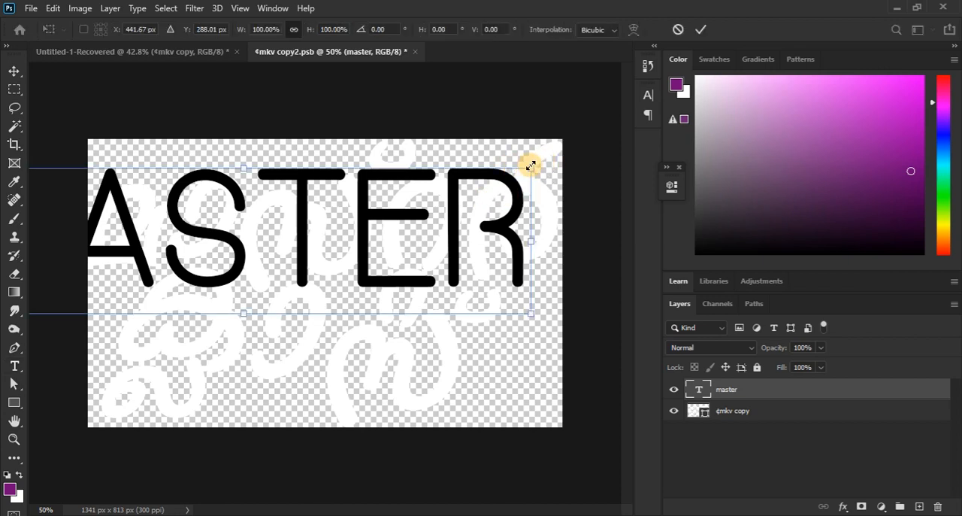
pyautogui.moveTo(530, 165); pyautogui.dragTo(431, 204)
pyautogui.moveTo(351, 220); pyautogui.dragTo(430, 261)
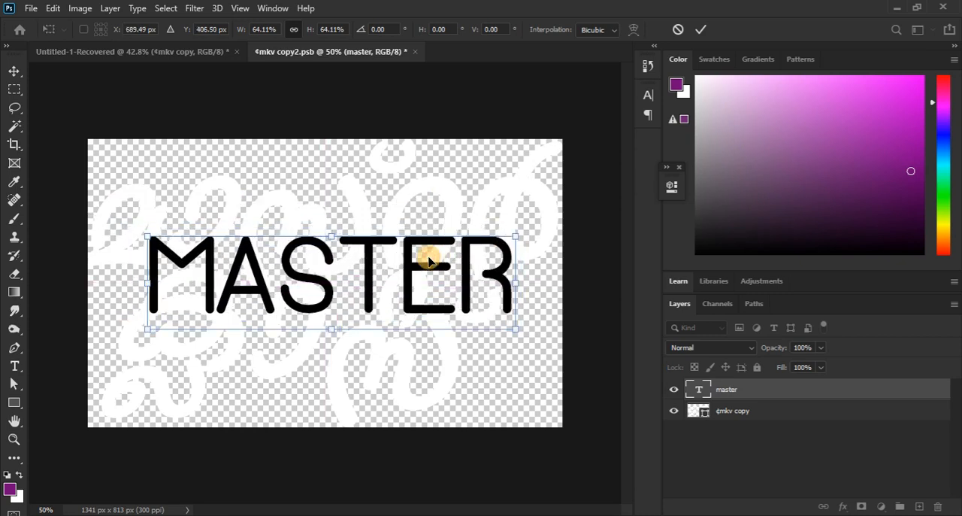
pyautogui.press('Return')
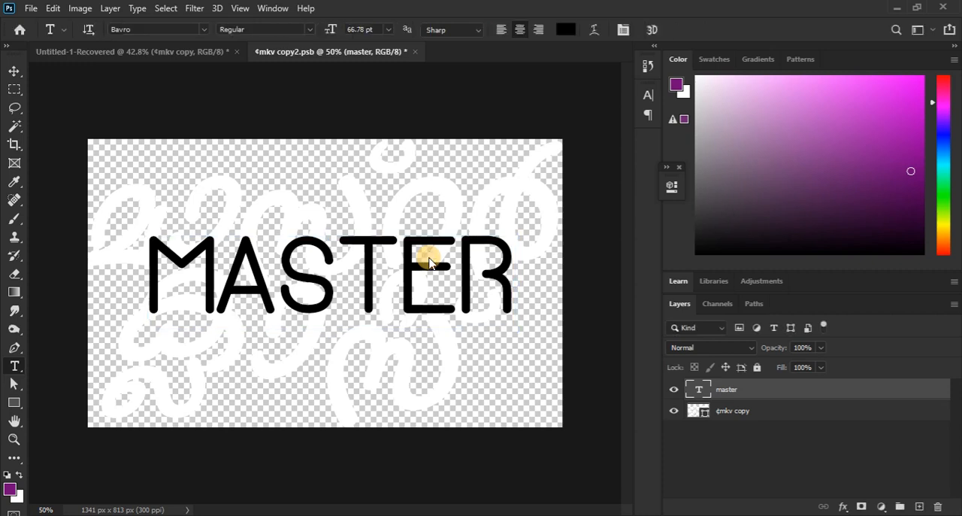
pyautogui.hotkey('alt', 'BackSpace')
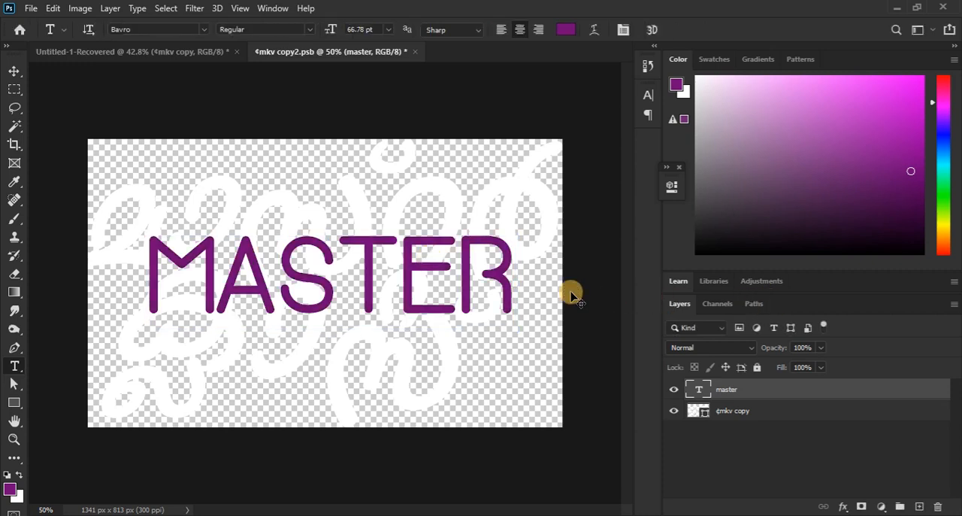
pyautogui.hotkey('ctrl', 'BackSpace')
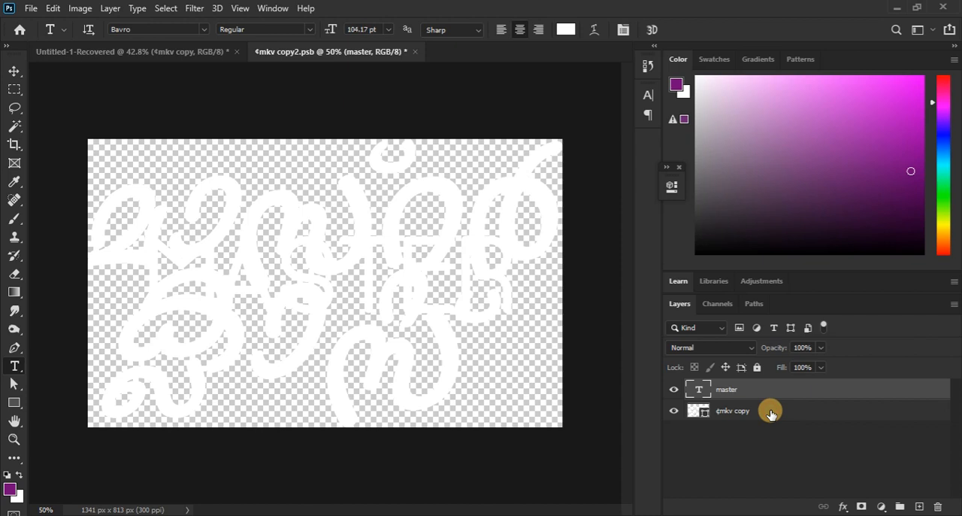
# - Delete the old lettering shape layer beneath the MASTER text, and close the smart object document with its changes saved
pyautogui.click(771, 414)
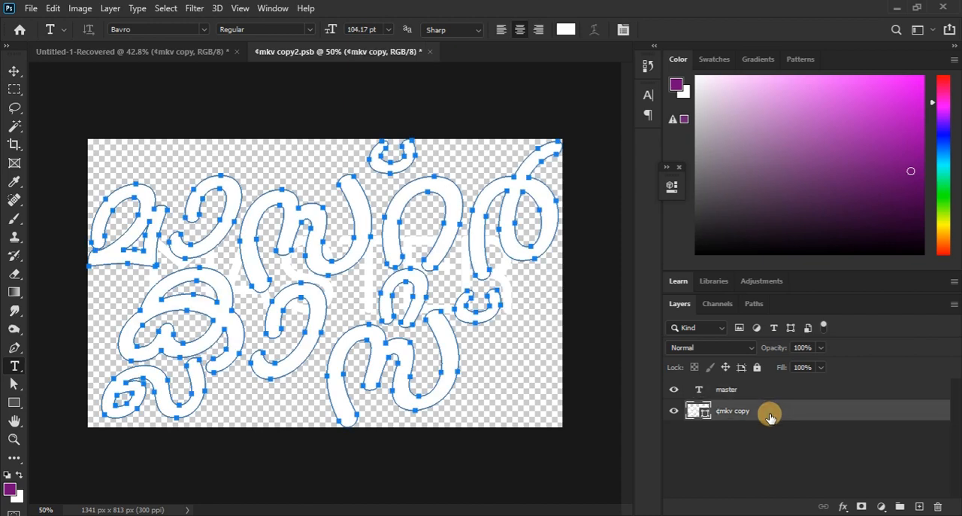
pyautogui.press('v')
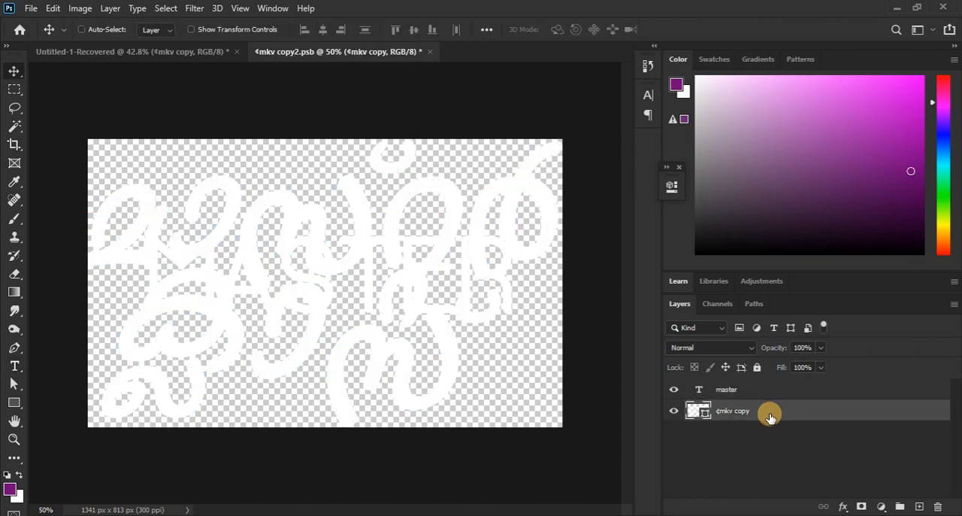
pyautogui.press('Delete')
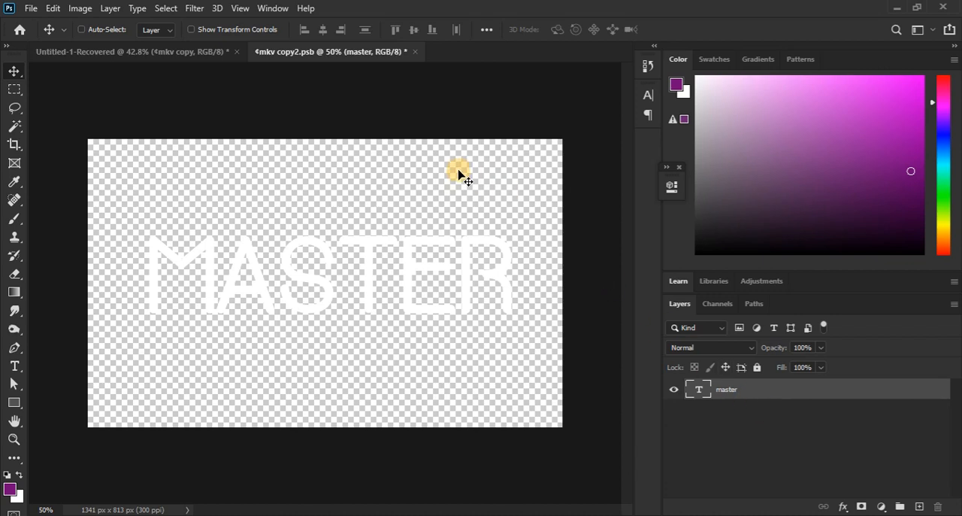
pyautogui.click(415, 53)
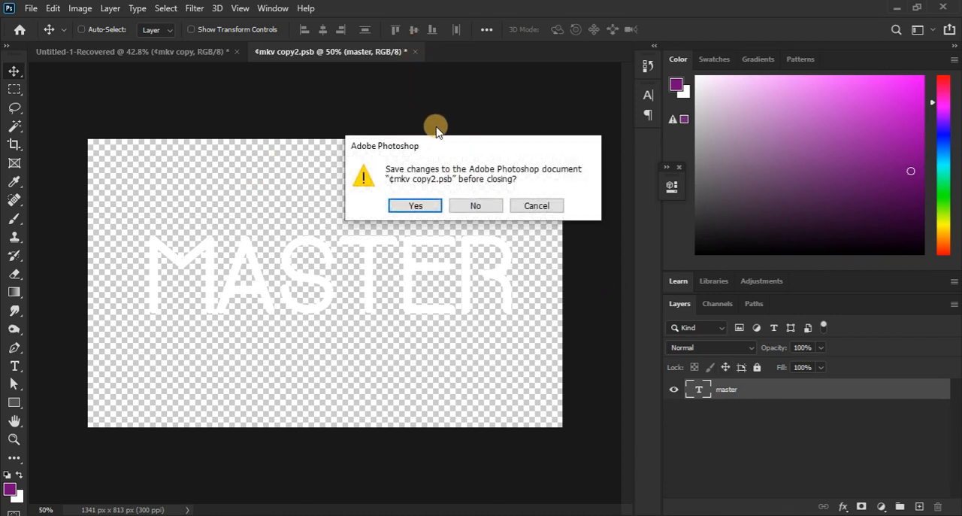
pyautogui.click(413, 205)
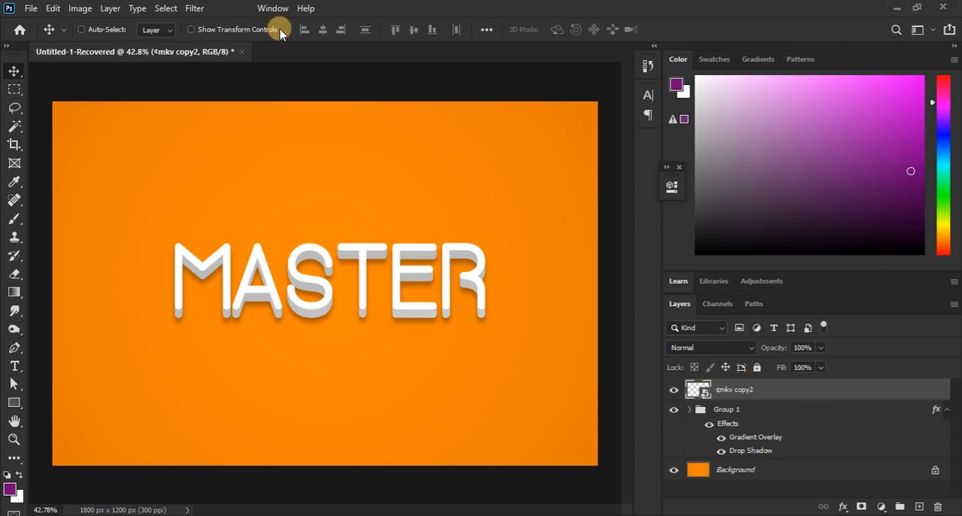
# - Reopen the contents of the top lettering smart object for editing and activate the Horizontal Type tool
pyautogui.click(109, 9)
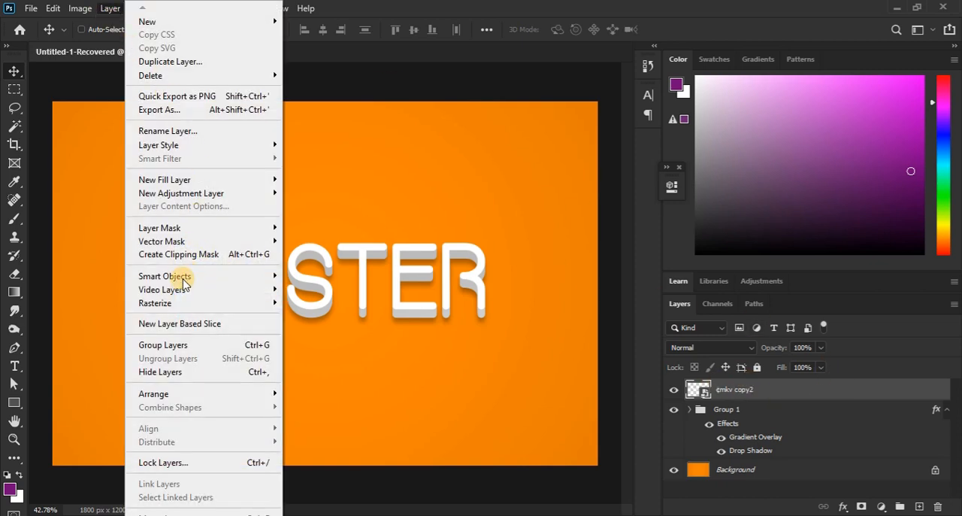
pyautogui.moveTo(205, 278)
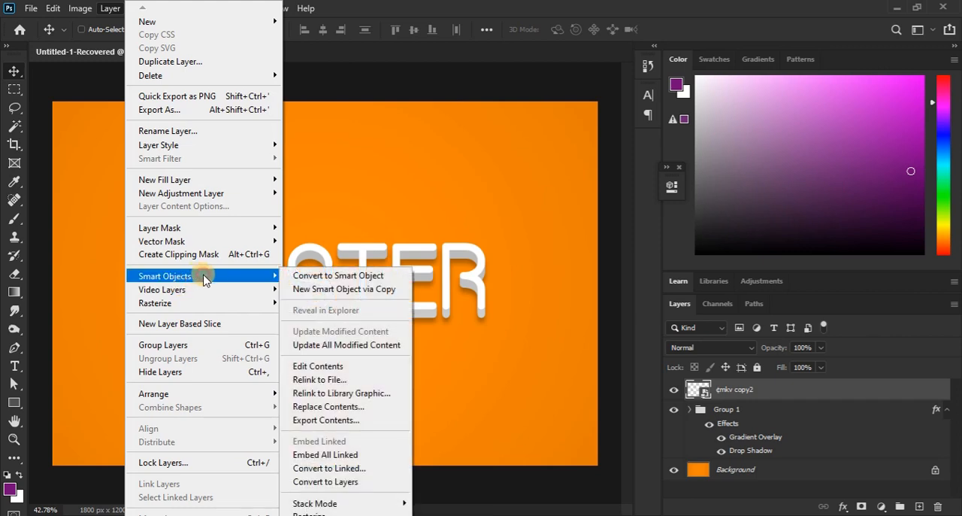
pyautogui.click(340, 367)
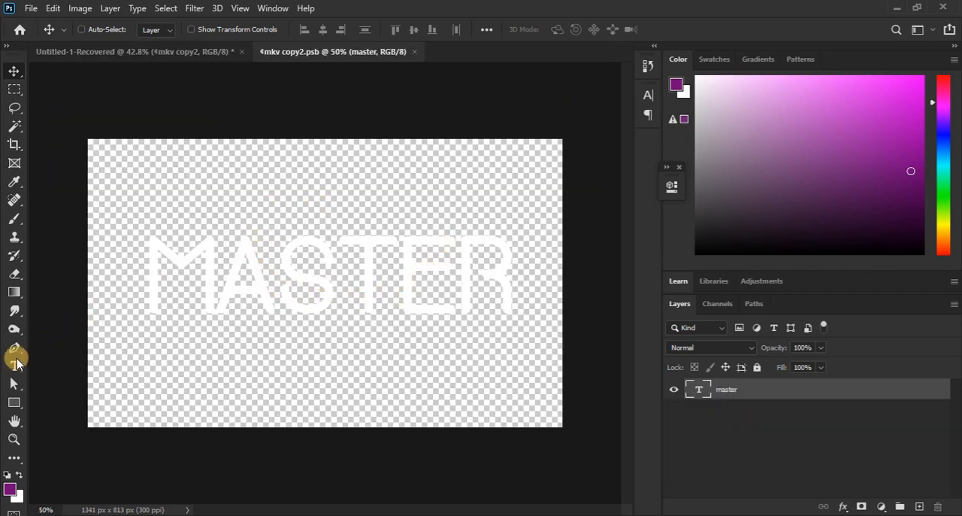
pyautogui.click(15, 365)
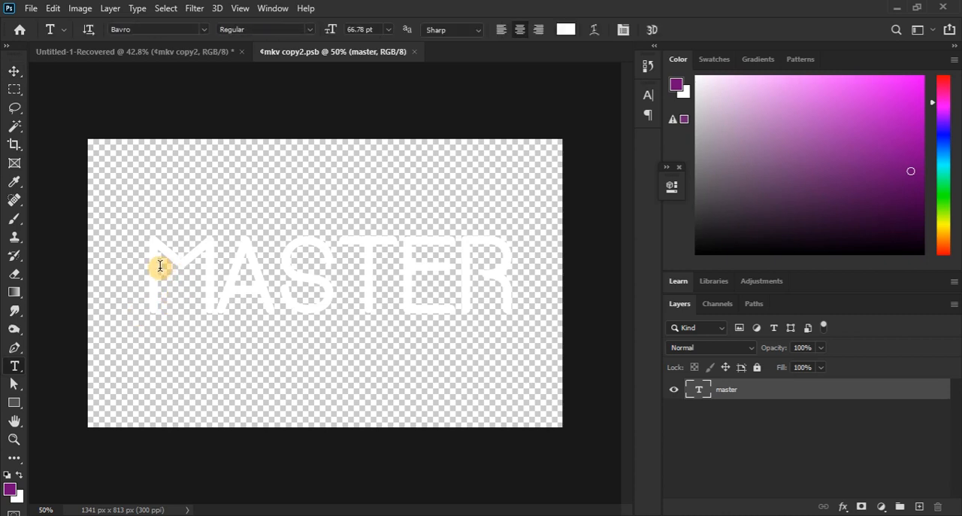
# - Replace the word MASTER with CLASS and close the smart object document with its changes saved
pyautogui.moveTo(160, 265); pyautogui.dragTo(510, 283)
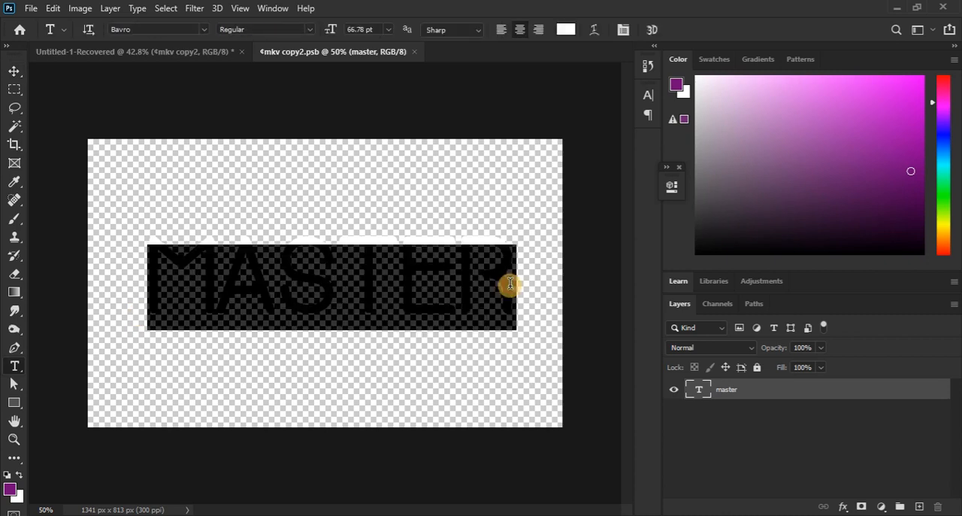
pyautogui.write('CLA')
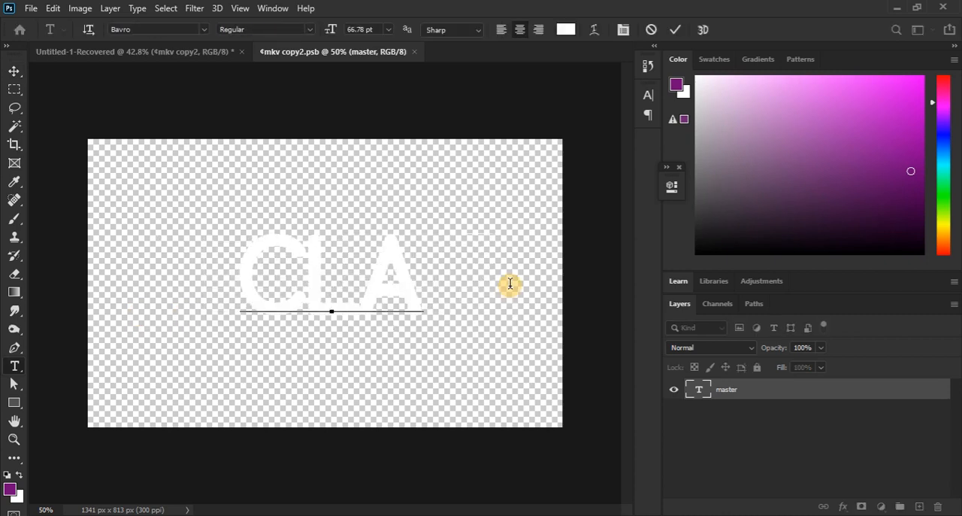
pyautogui.write('SS')
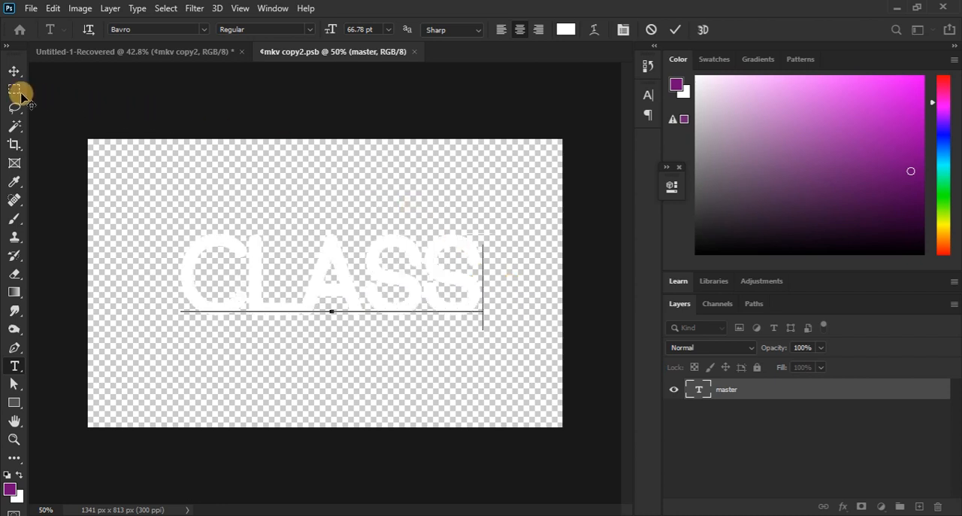
pyautogui.click(14, 71)
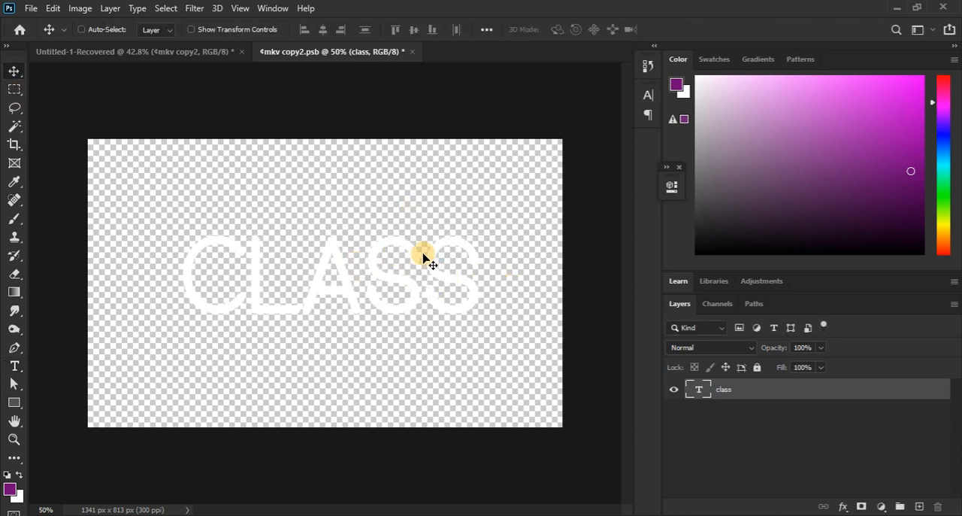
pyautogui.click(412, 52)
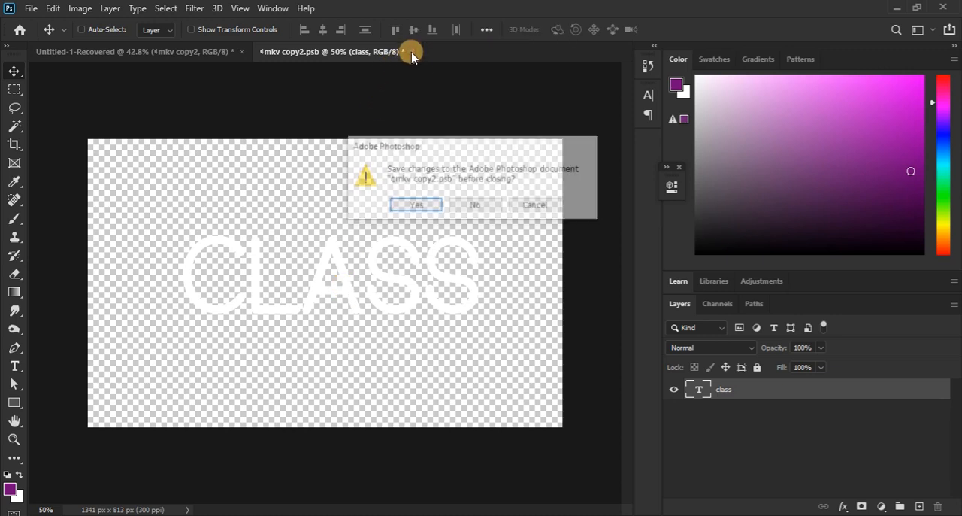
pyautogui.click(410, 207)
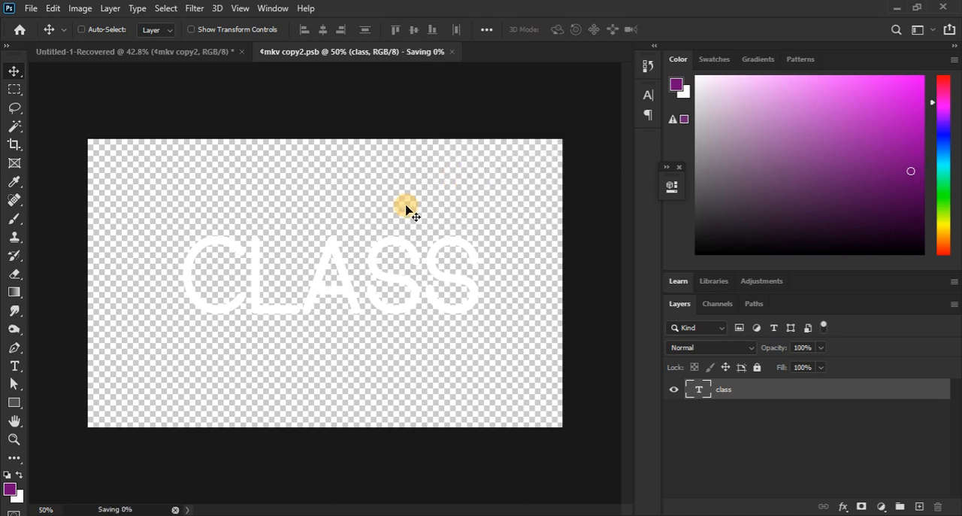